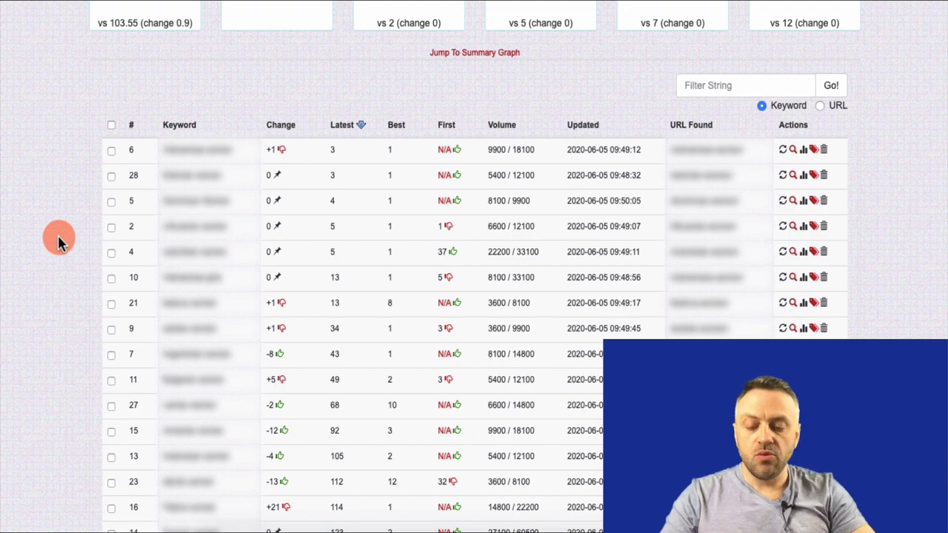
pyautogui.scroll(-1, 59, 238)
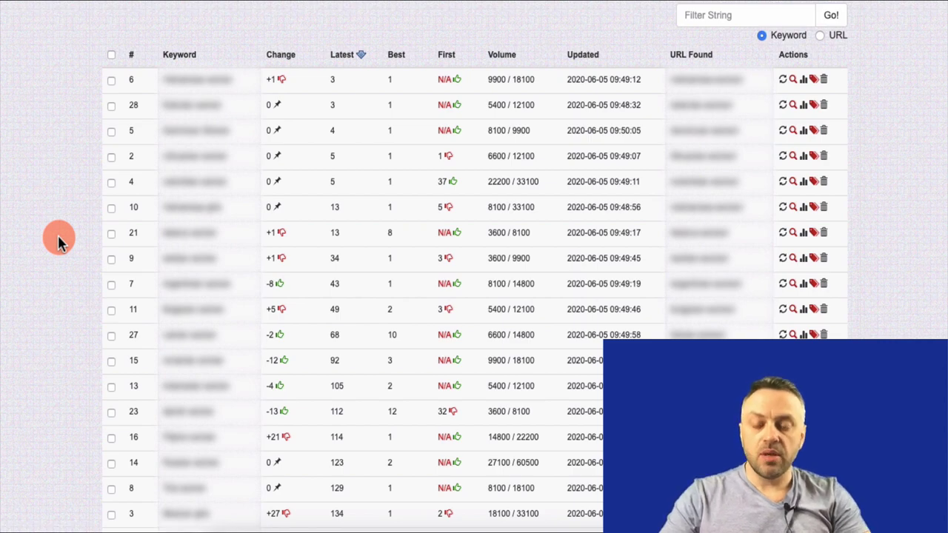
pyautogui.scroll(-3, 58, 237)
pyautogui.scroll(2, 58, 238)
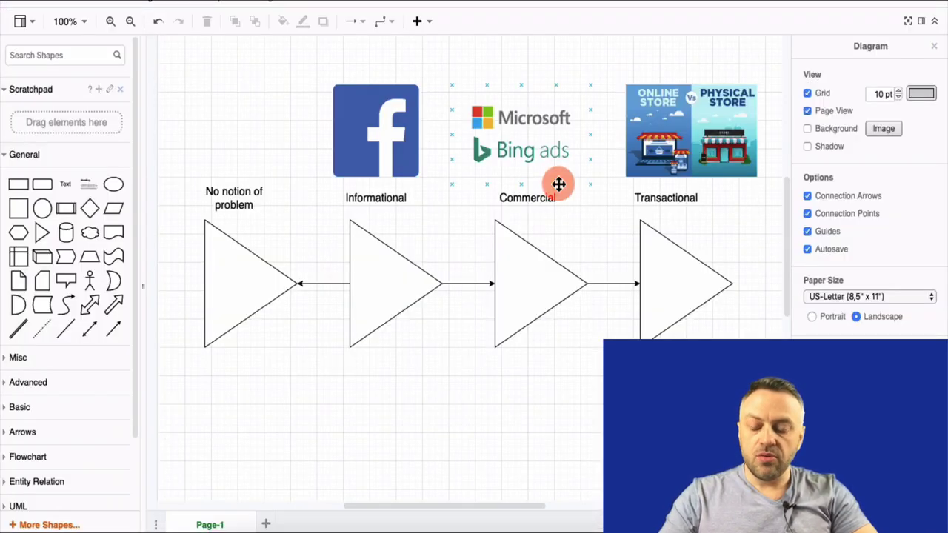
pyautogui.click(530, 34)
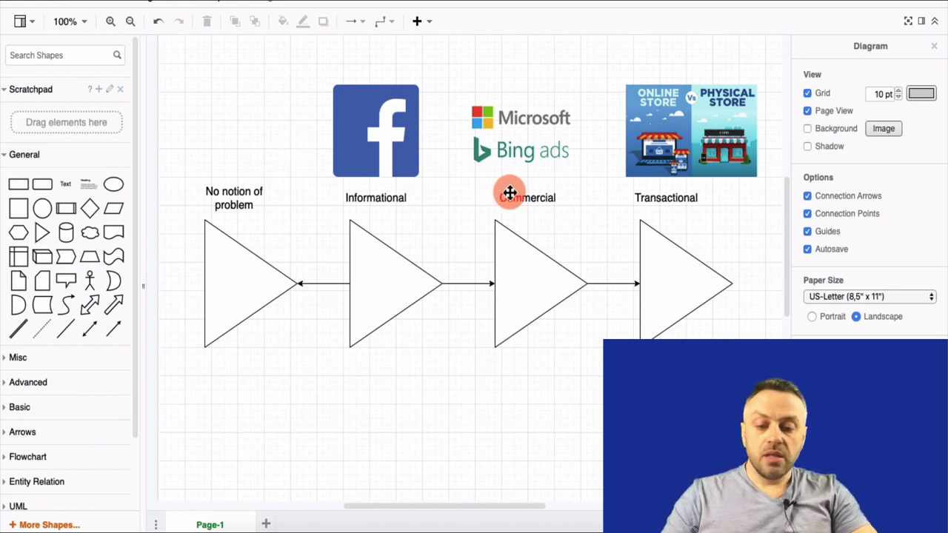
pyautogui.click(541, 147)
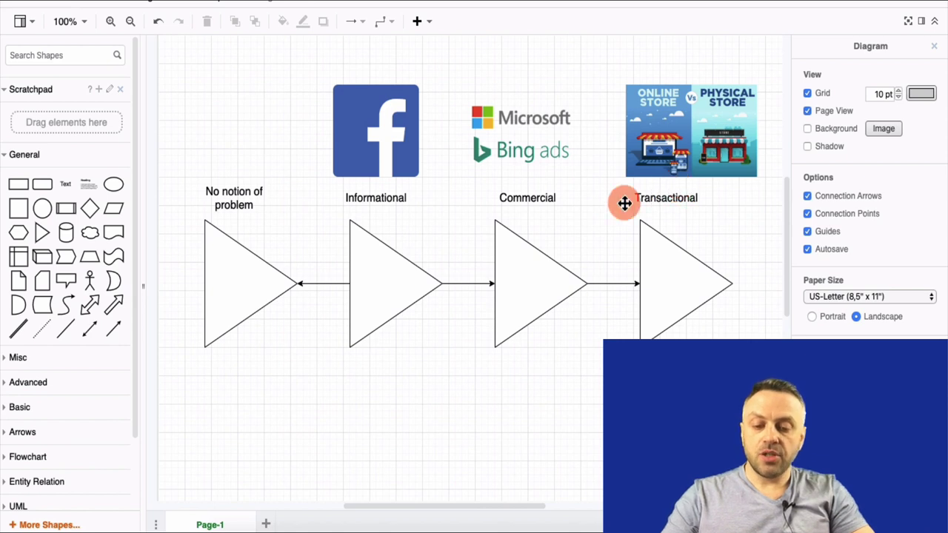
pyautogui.click(254, 345)
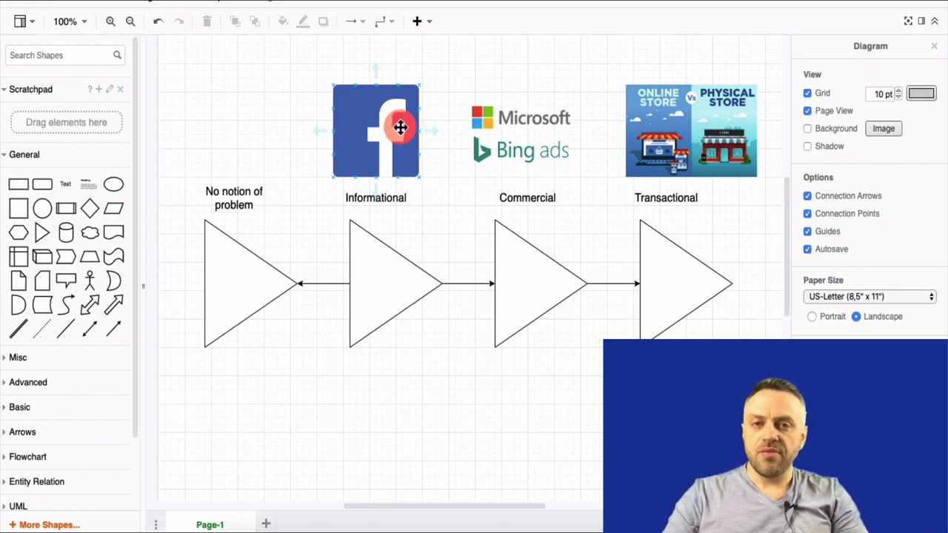
pyautogui.click(525, 152)
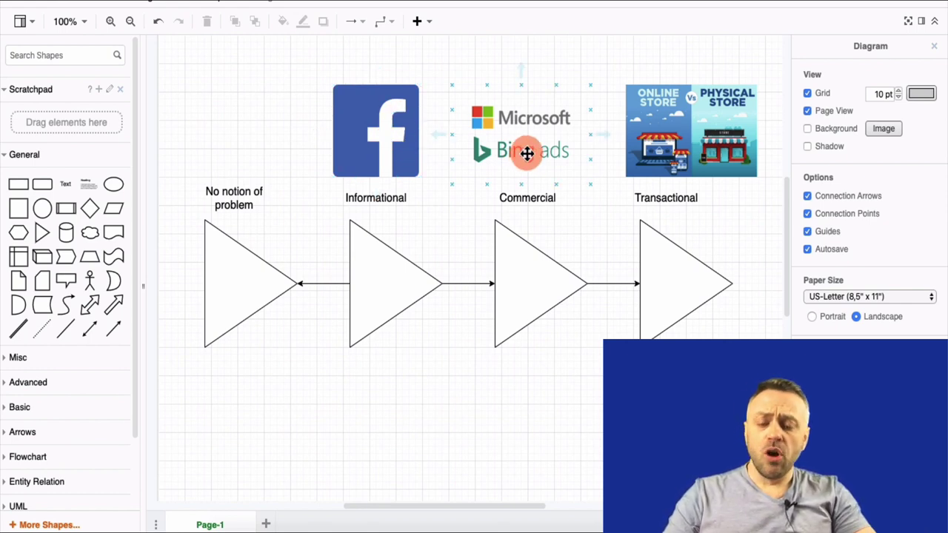
# Place a copy of the Facebook logo above the "No notion of problem" label, level with the original logo
pyautogui.click(404, 137)
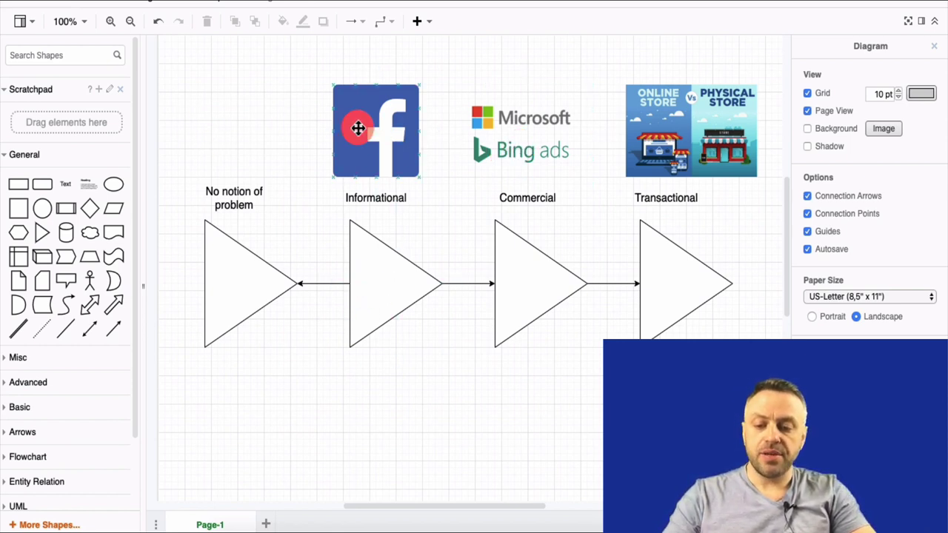
pyautogui.moveTo(358, 127); pyautogui.dragTo(255, 148)
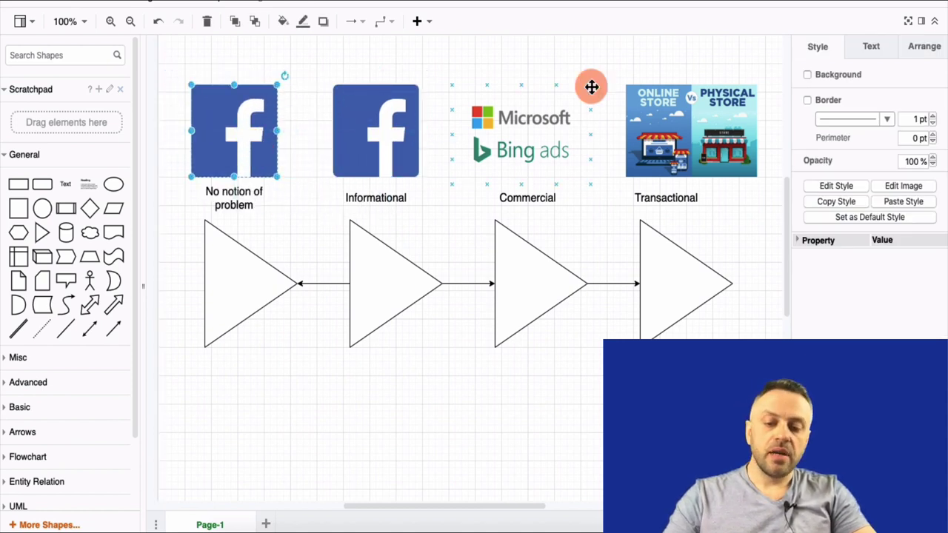
pyautogui.click(555, 129)
pyautogui.click(550, 65)
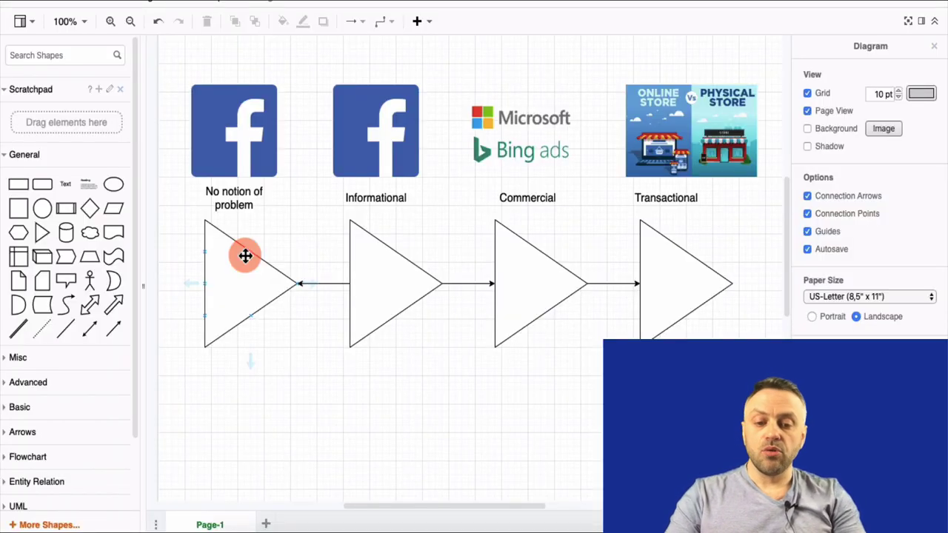
# Switch to Google, search for "buy voice recorder" and look through the results
pyautogui.click(539, 123)
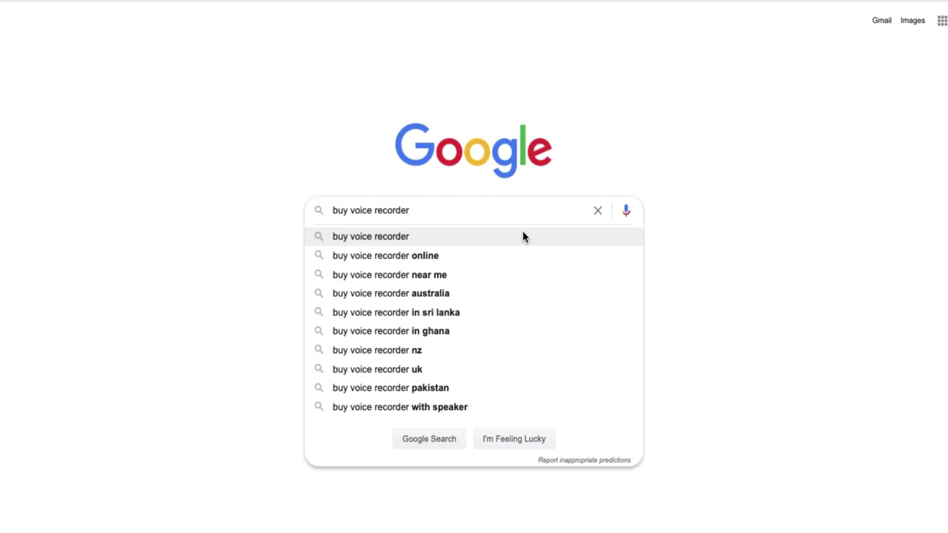
pyautogui.click(523, 237)
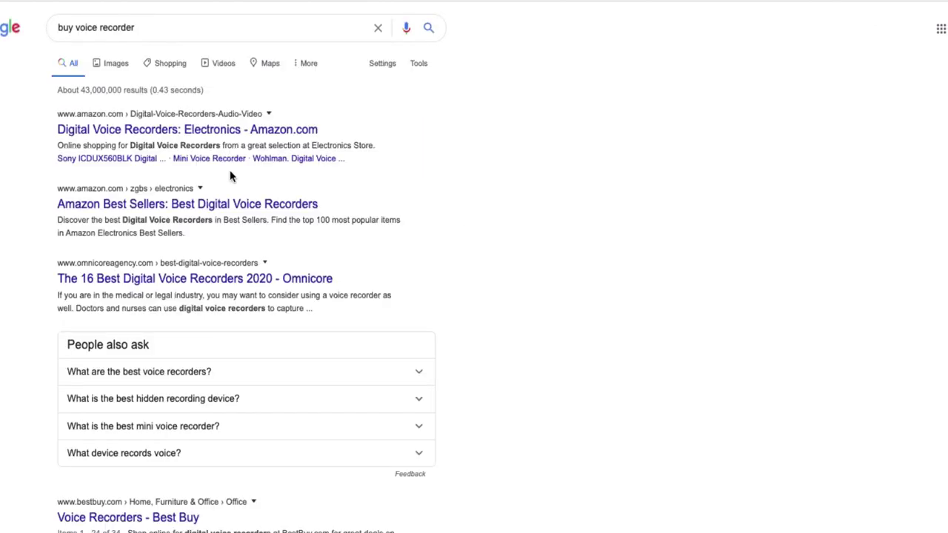
pyautogui.scroll(-10, 51, 341)
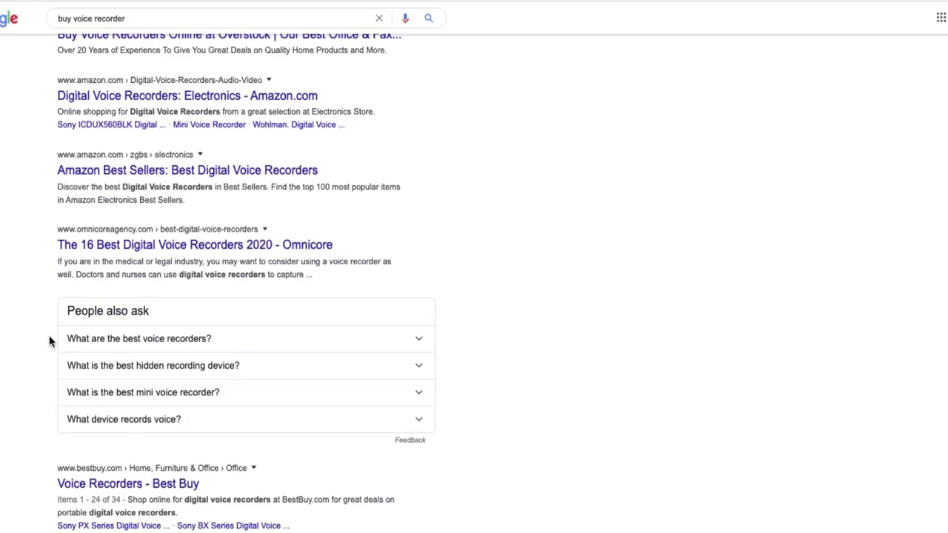
pyautogui.scroll(10, 49, 340)
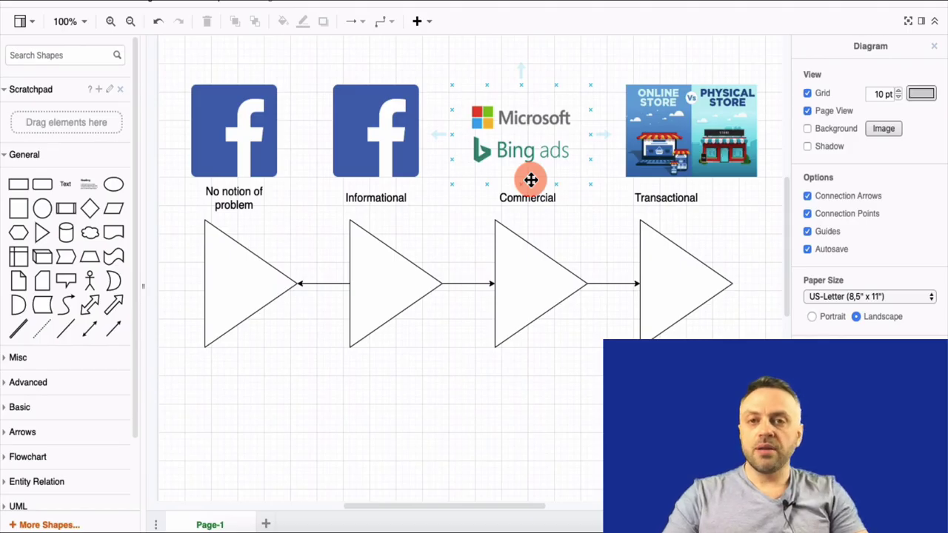
pyautogui.click(783, 76)
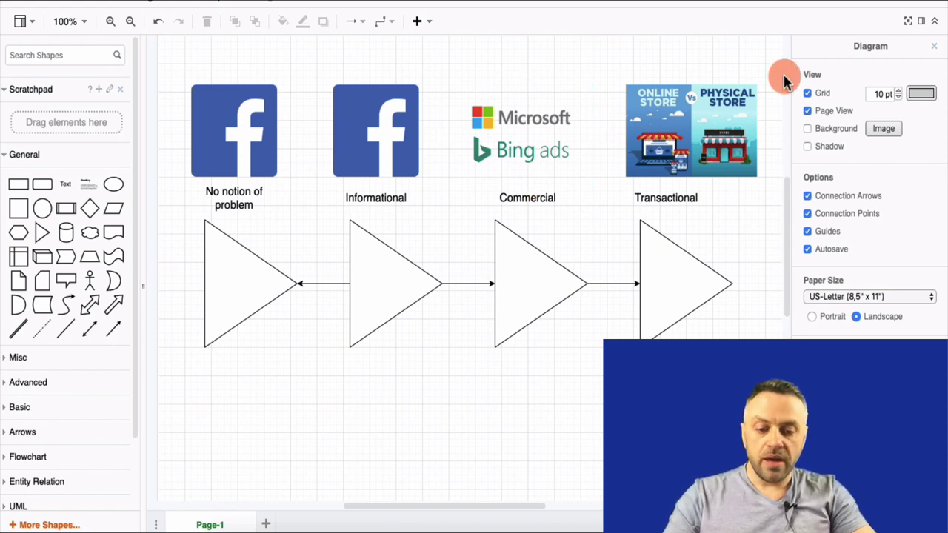
pyautogui.click(667, 145)
pyautogui.click(525, 114)
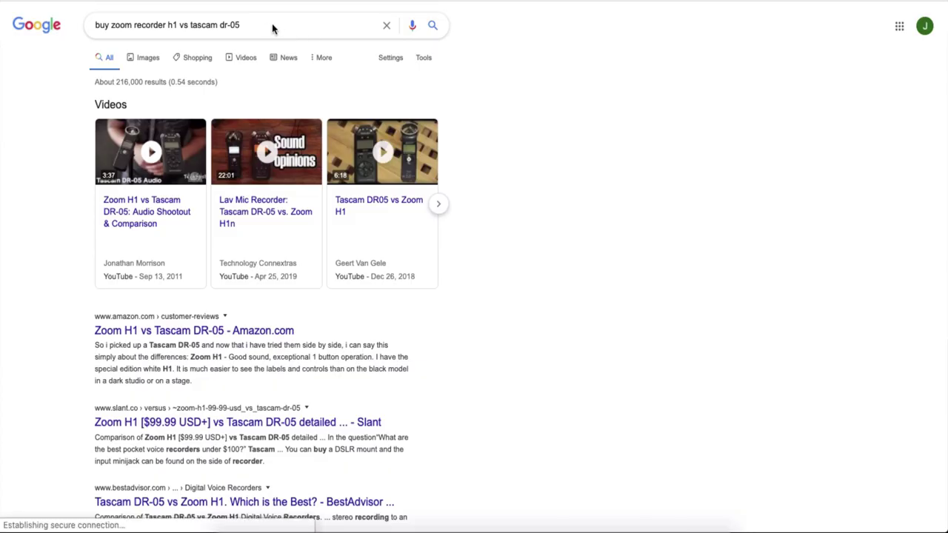
# On Google, shorten the query to "buy zoom recorder h1 vs" and search with the suggested completion "vs tascam dr-05"
pyautogui.click(263, 27)
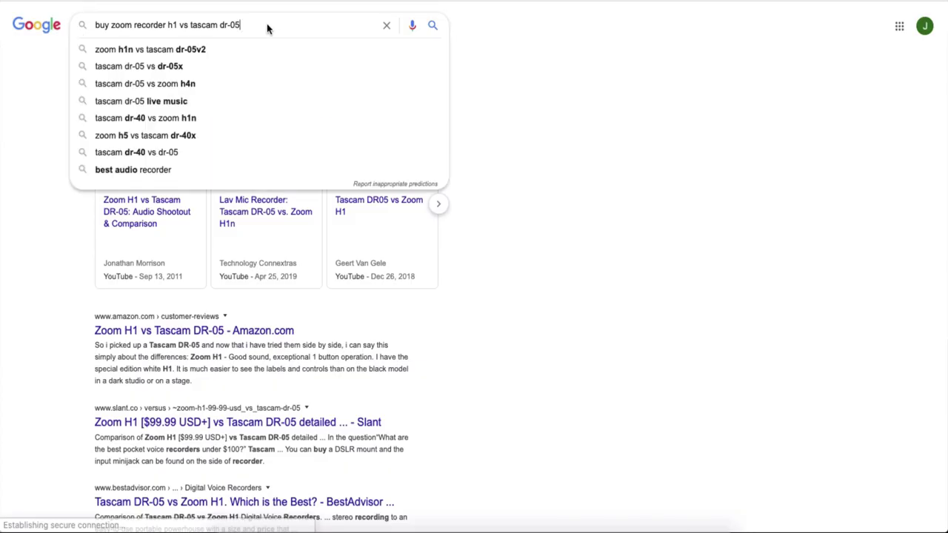
pyautogui.press('BackSpace')
pyautogui.press('BackSpace')
pyautogui.press('BackSpace')
pyautogui.press('BackSpace')
pyautogui.press('BackSpace')
pyautogui.press('BackSpace')
pyautogui.press('BackSpace')
pyautogui.press('BackSpace')
pyautogui.press('BackSpace')
pyautogui.press('BackSpace')
pyautogui.press('BackSpace')
pyautogui.press('BackSpace')
pyautogui.press('BackSpace')
pyautogui.press('BackSpace')
pyautogui.press('BackSpace')
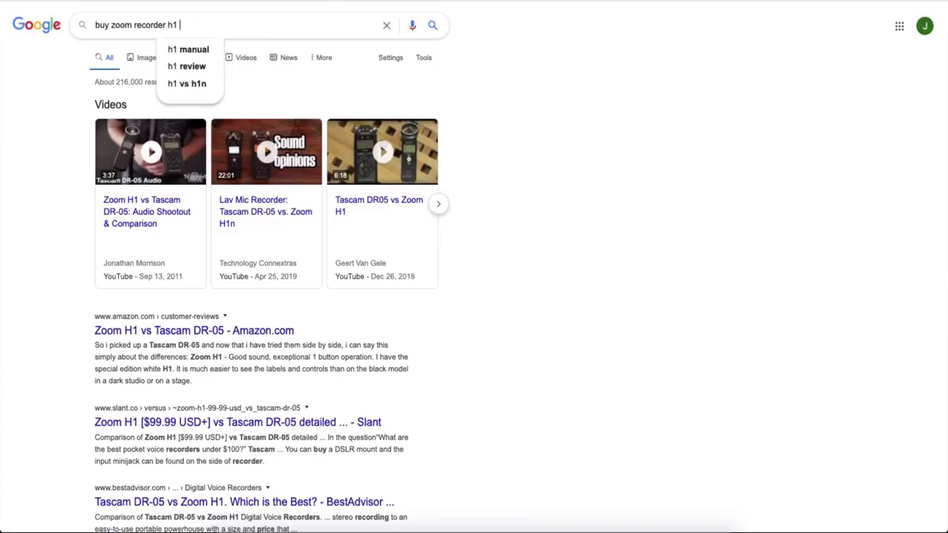
pyautogui.write('vs')
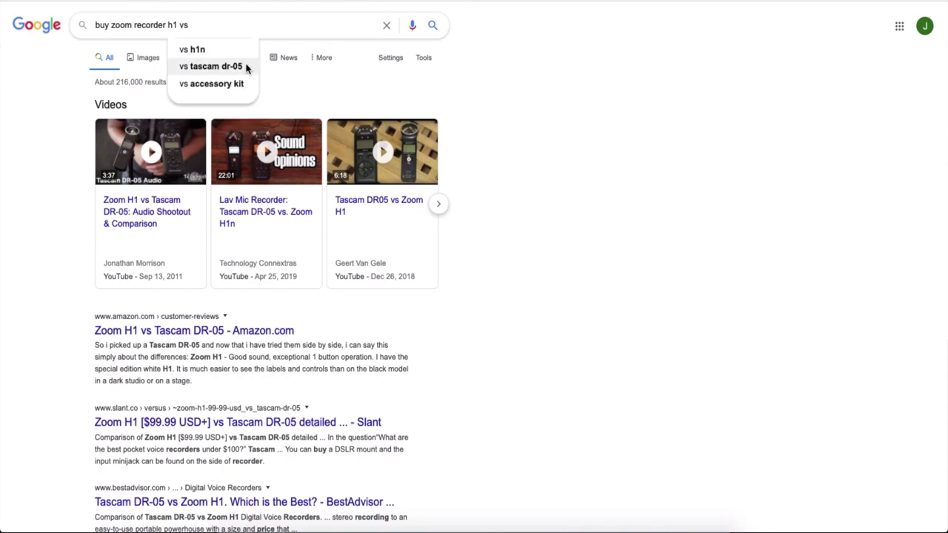
pyautogui.click(243, 68)
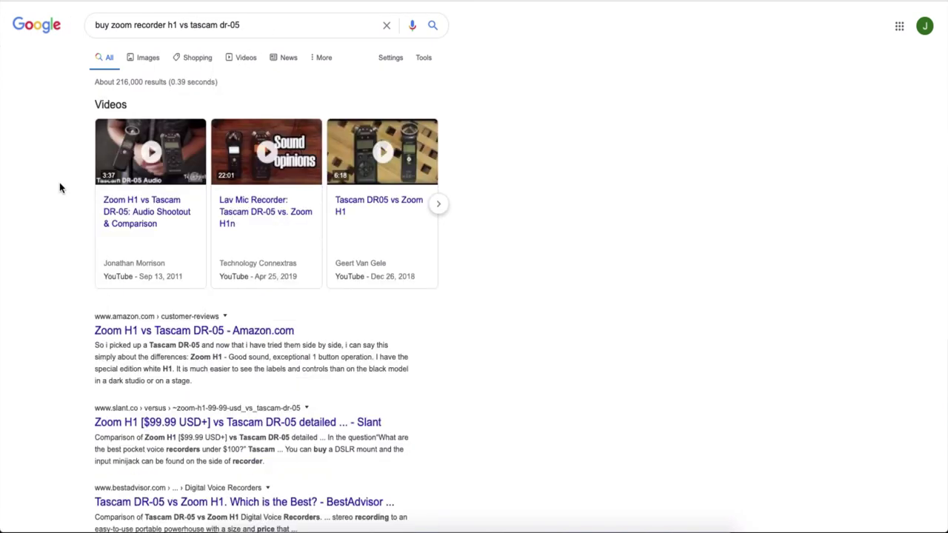
# Look through the whole results page for the Zoom H1 versus Tascam DR-05 query, including ads and related searches
pyautogui.scroll(-1, 60, 185)
pyautogui.scroll(-15, 59, 188)
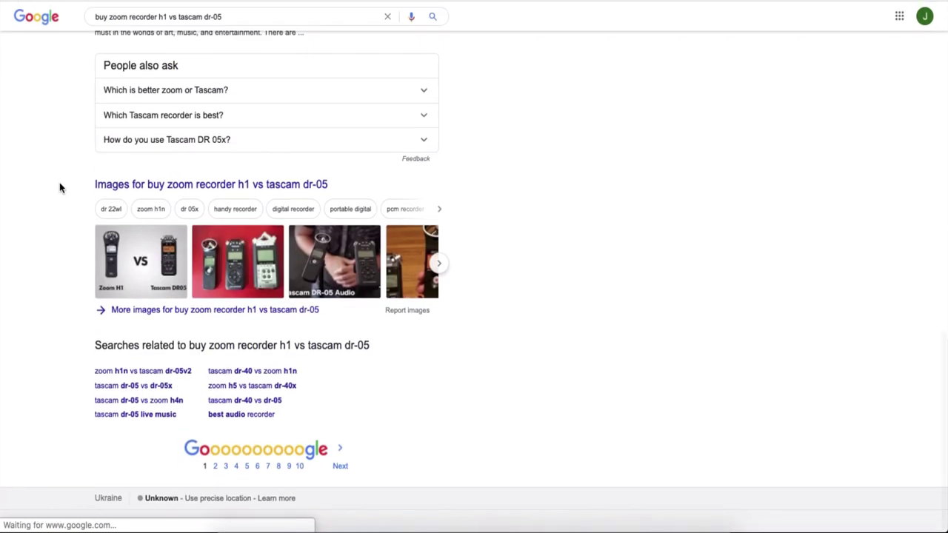
pyautogui.scroll(-3, 60, 188)
pyautogui.scroll(2, 60, 187)
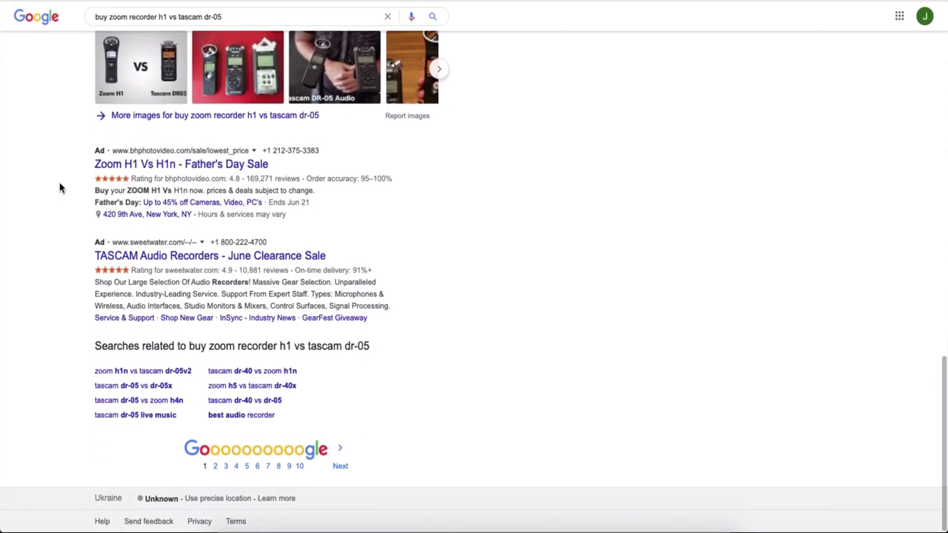
pyautogui.scroll(15, 59, 182)
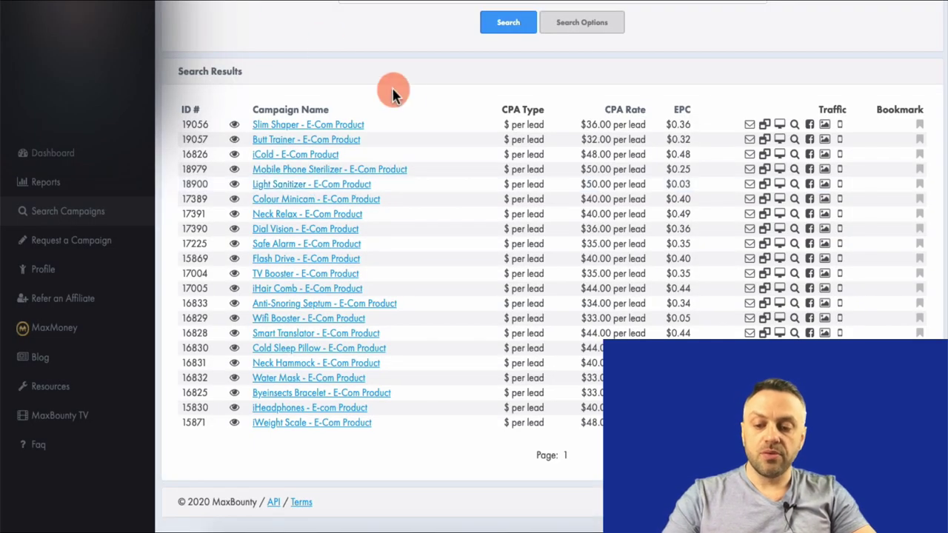
# In MaxBounty's campaign search, show the additional search options and clear the "e-com" keyword
pyautogui.scroll(2, 405, 101)
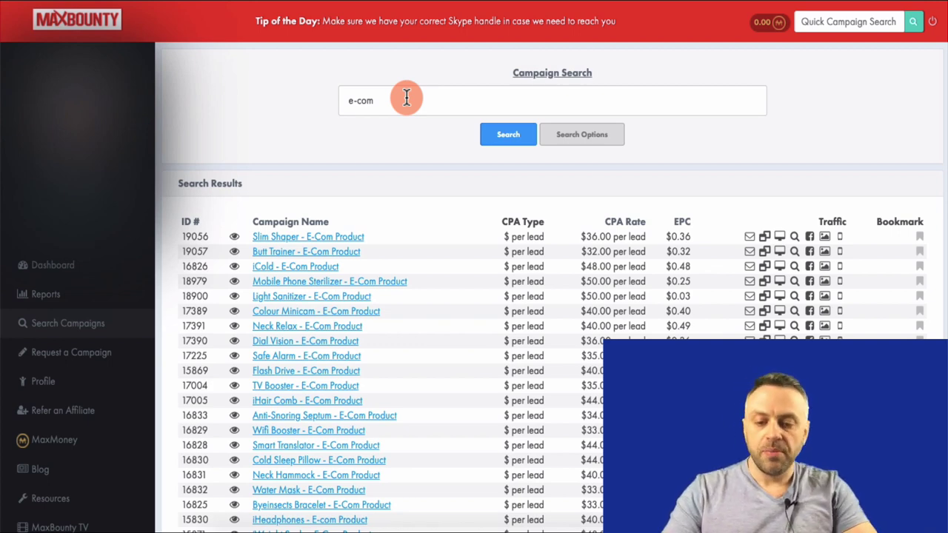
pyautogui.click(585, 135)
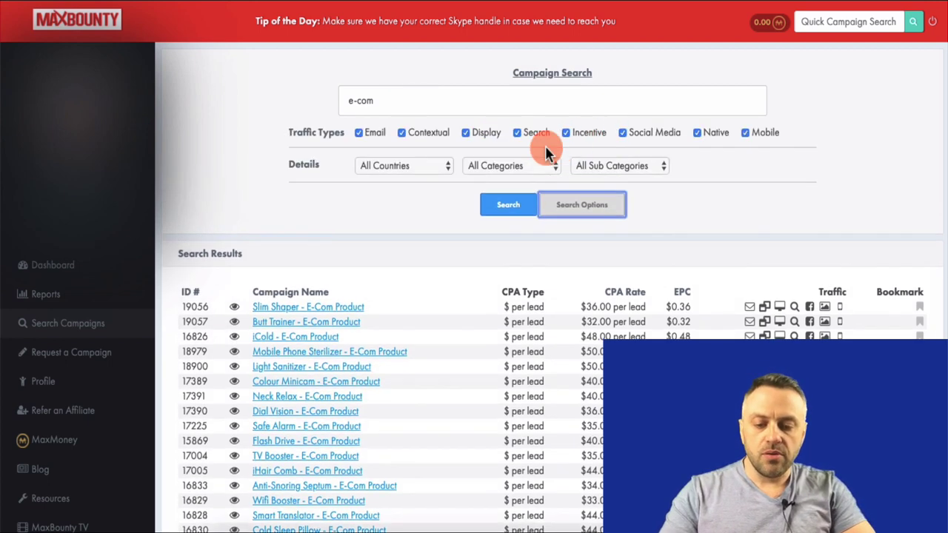
pyautogui.click(523, 100)
pyautogui.hotkey('ctrl', 'a')
pyautogui.press('BackSpace')
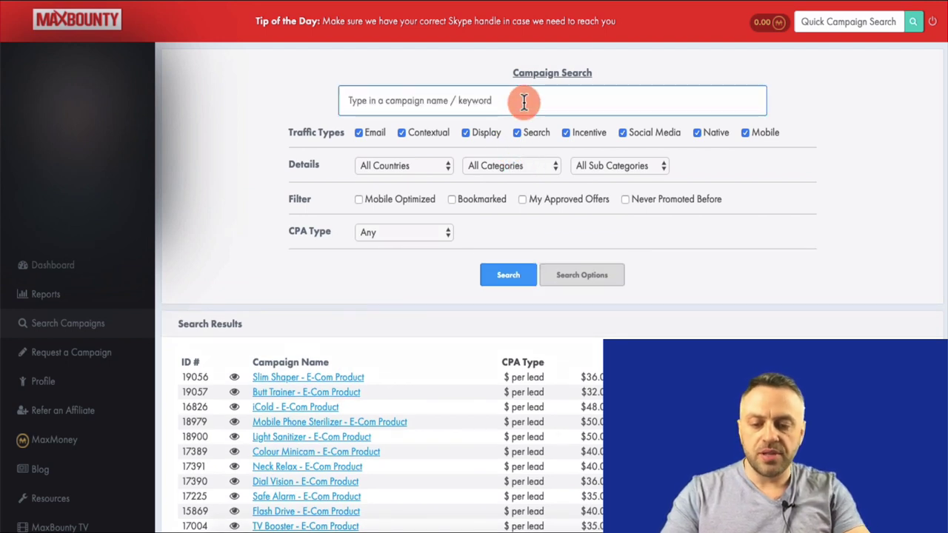
# Set the campaign category to Sweepstakes and run the search
pyautogui.click(529, 164)
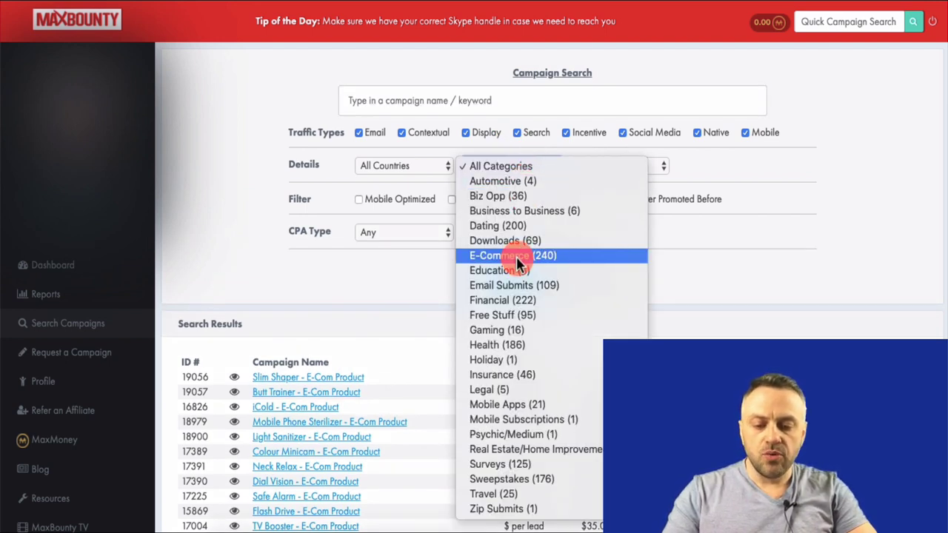
pyautogui.click(516, 479)
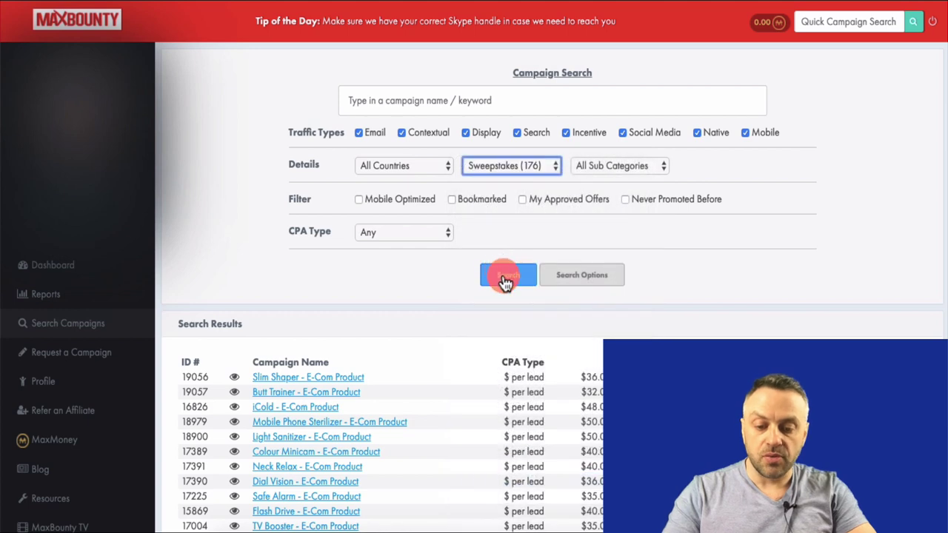
pyautogui.click(505, 275)
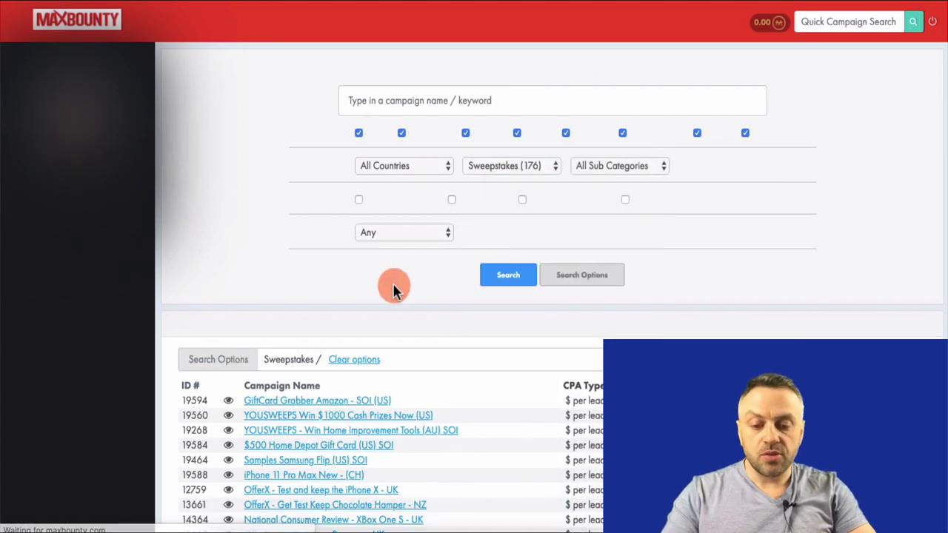
# Look through the list of Sweepstakes campaigns, examining their names, CPA rates and EPC values
pyautogui.scroll(-3, 393, 289)
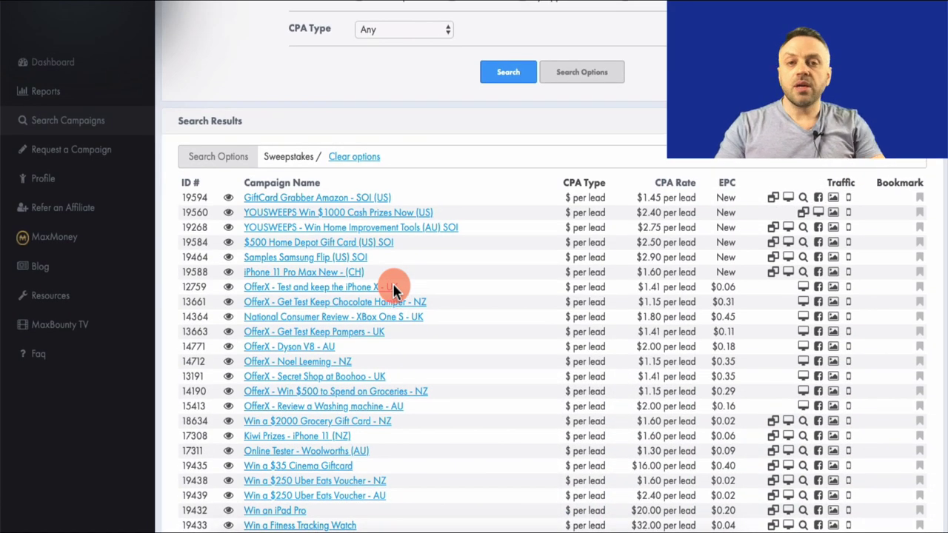
pyautogui.scroll(-2, 392, 288)
pyautogui.scroll(5, 392, 283)
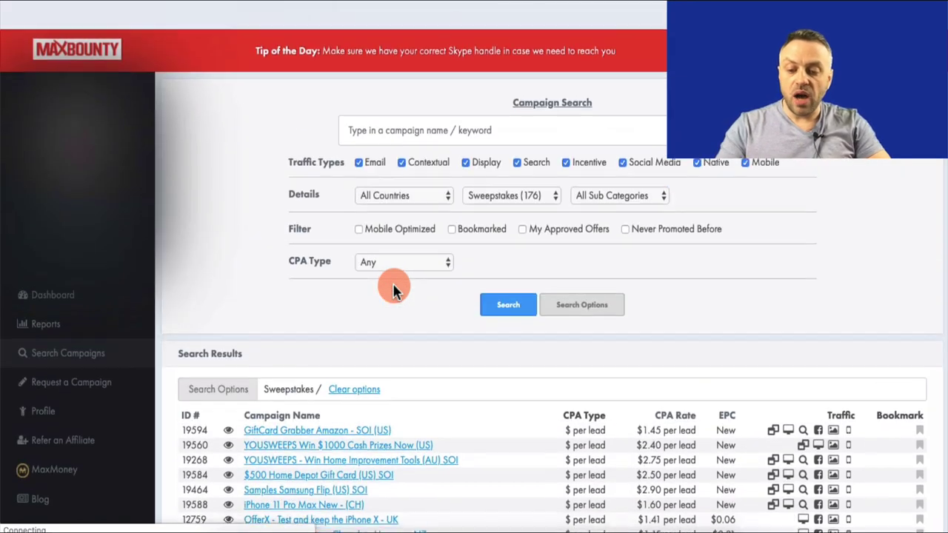
pyautogui.scroll(-3, 350, 279)
pyautogui.scroll(3, 352, 286)
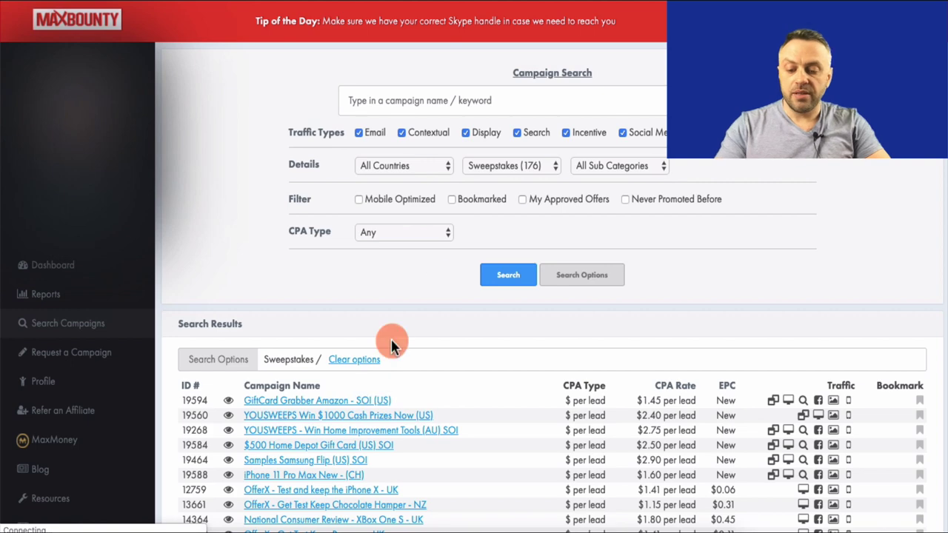
pyautogui.scroll(-3, 391, 341)
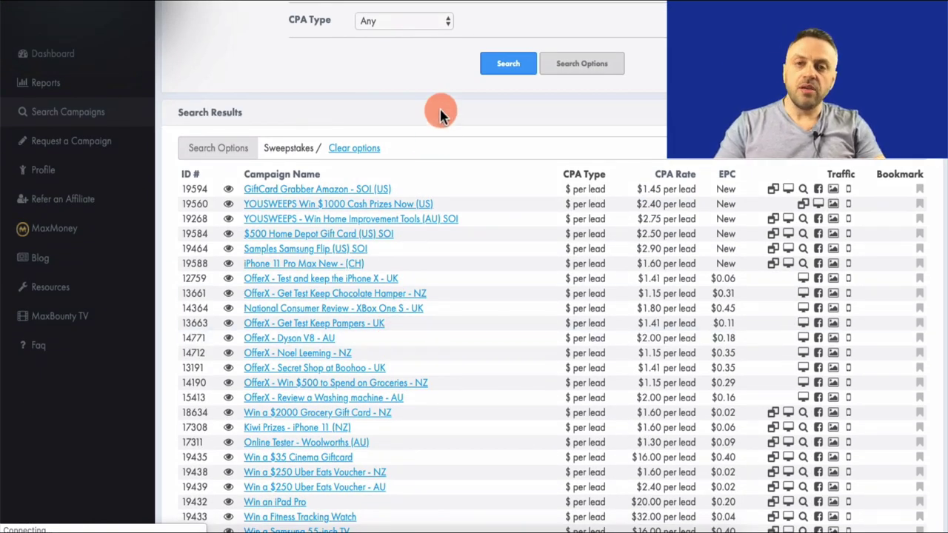
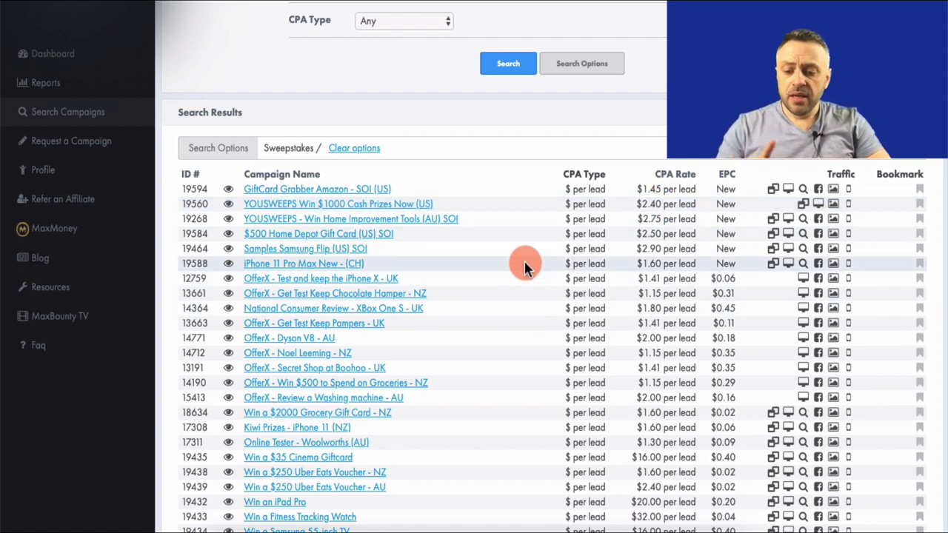
pyautogui.click(373, 191)
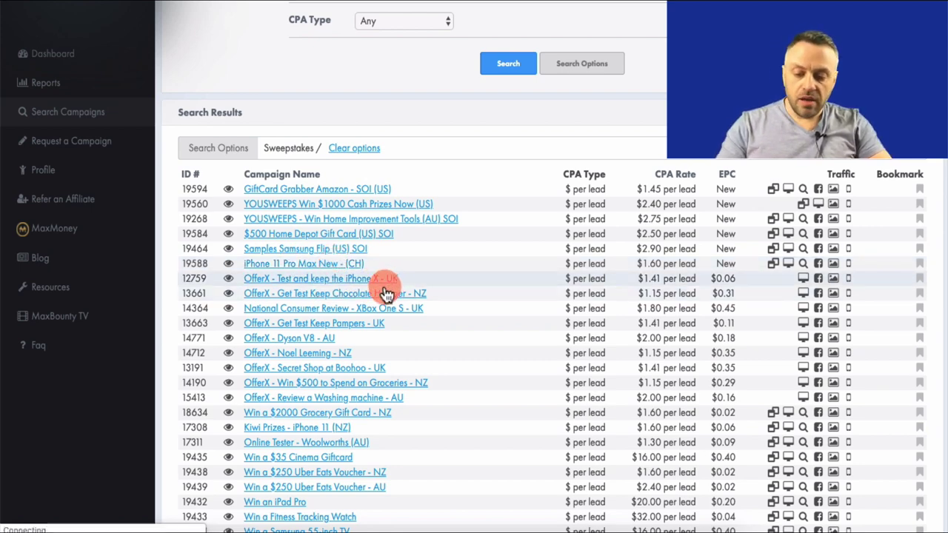
pyautogui.scroll(-5, 403, 268)
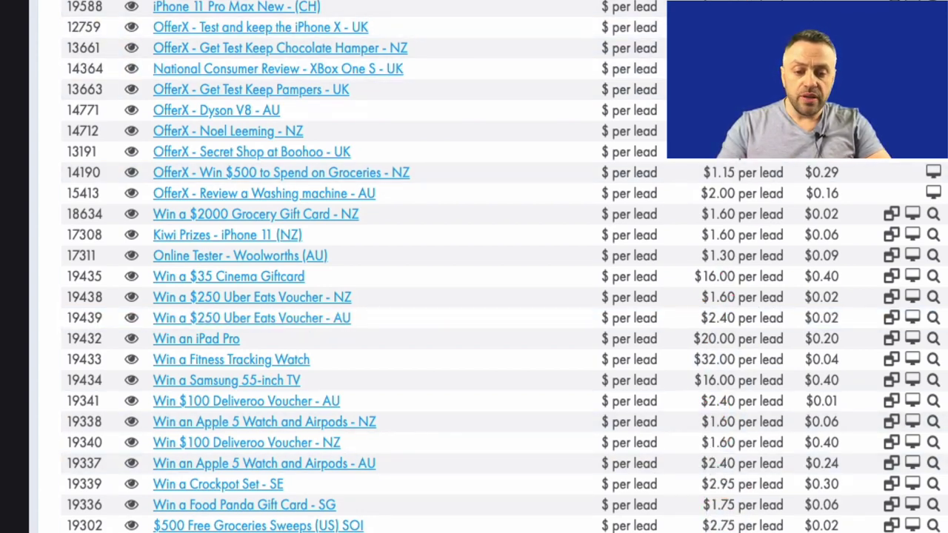
# Browse further through the Sweepstakes campaigns, recheck the category filter, and examine the gift card, voucher and gadget prize offers
pyautogui.scroll(2, 474, 267)
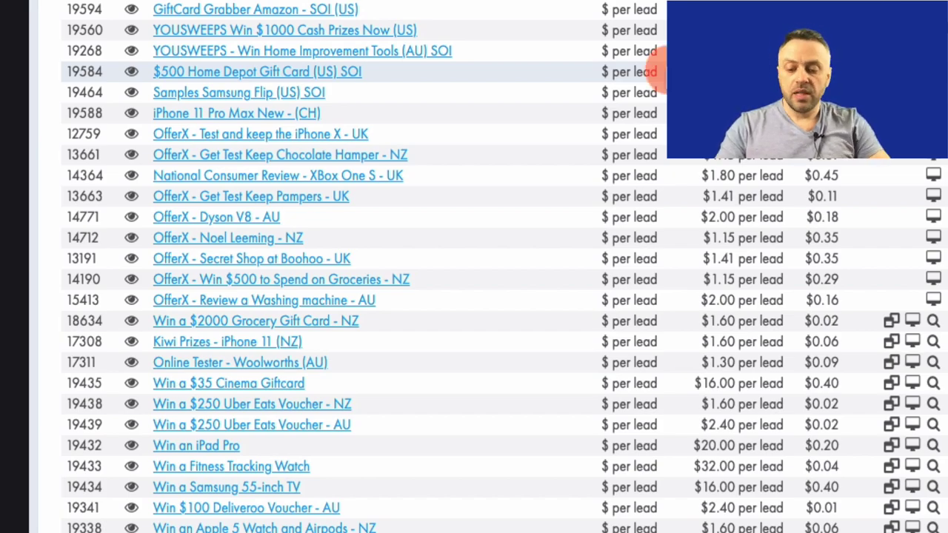
pyautogui.scroll(-6, 451, 385)
pyautogui.scroll(15, 451, 383)
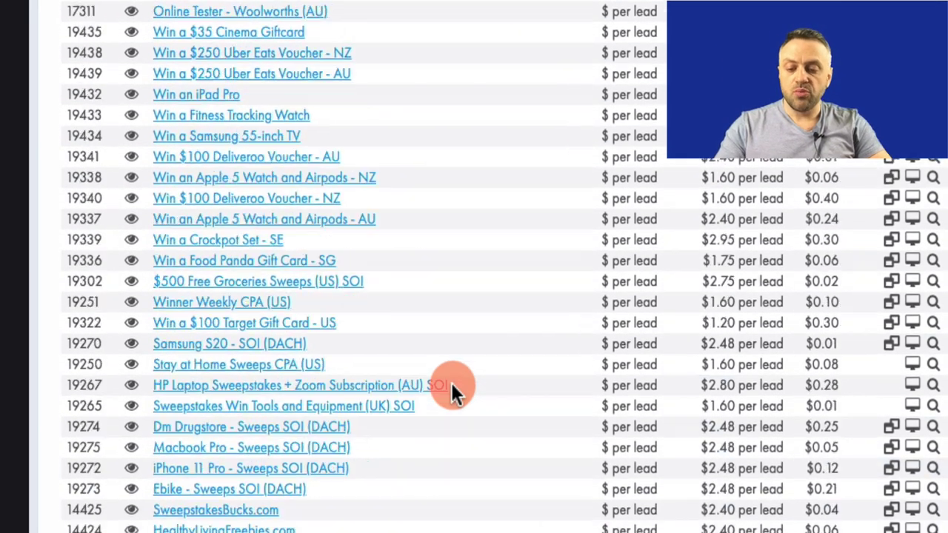
pyautogui.scroll(-2, 452, 383)
pyautogui.scroll(2, 519, 259)
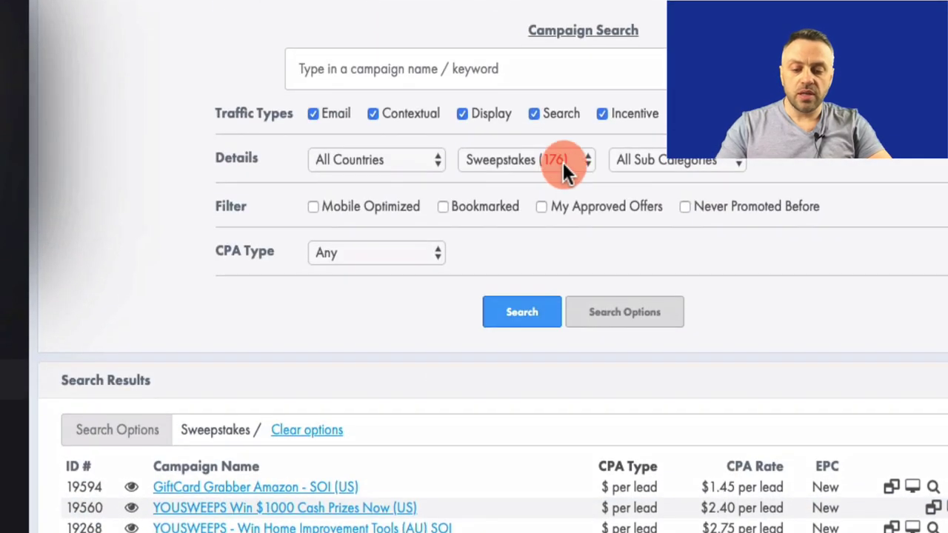
pyautogui.click(567, 160)
pyautogui.click(572, 158)
pyautogui.scroll(-7, 538, 475)
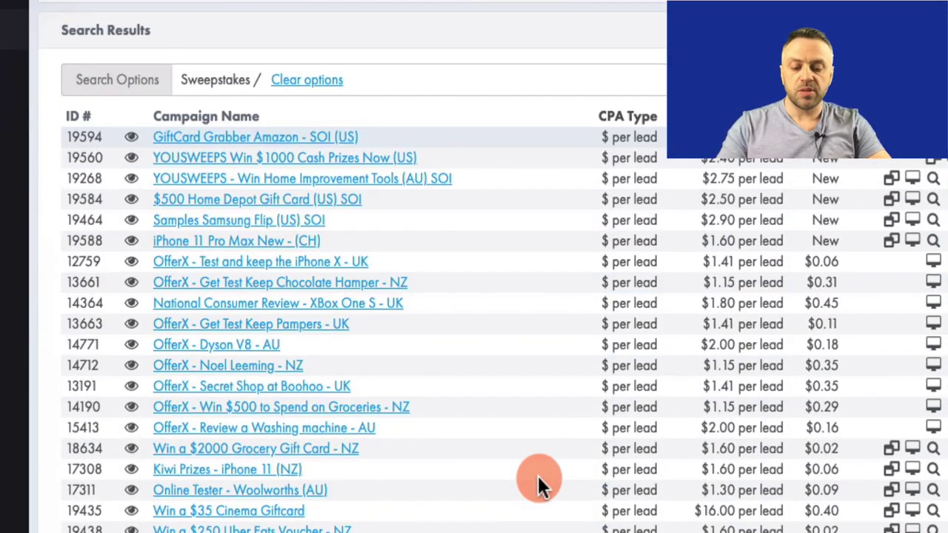
pyautogui.scroll(-2, 635, 429)
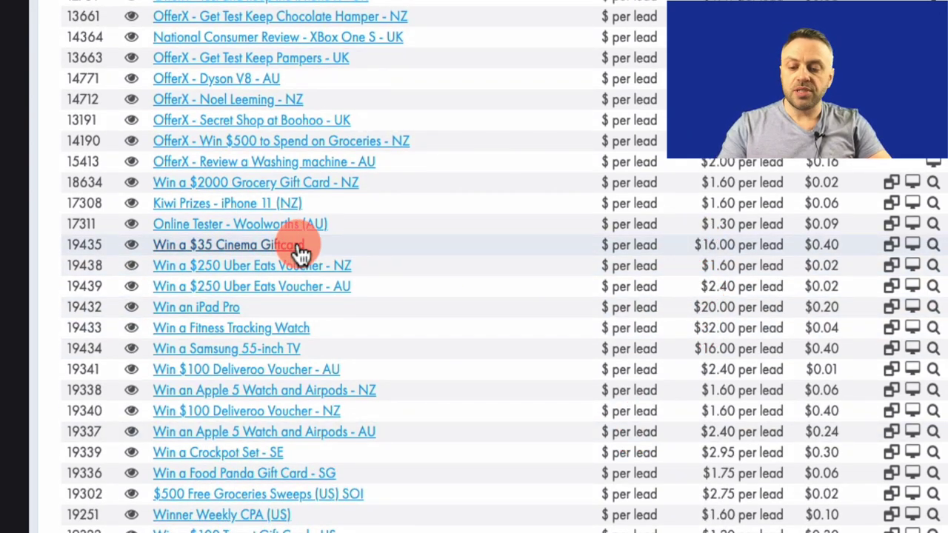
# Review the other campaign categories available in the search filter and keep Sweepstakes selected
pyautogui.scroll(10, 680, 254)
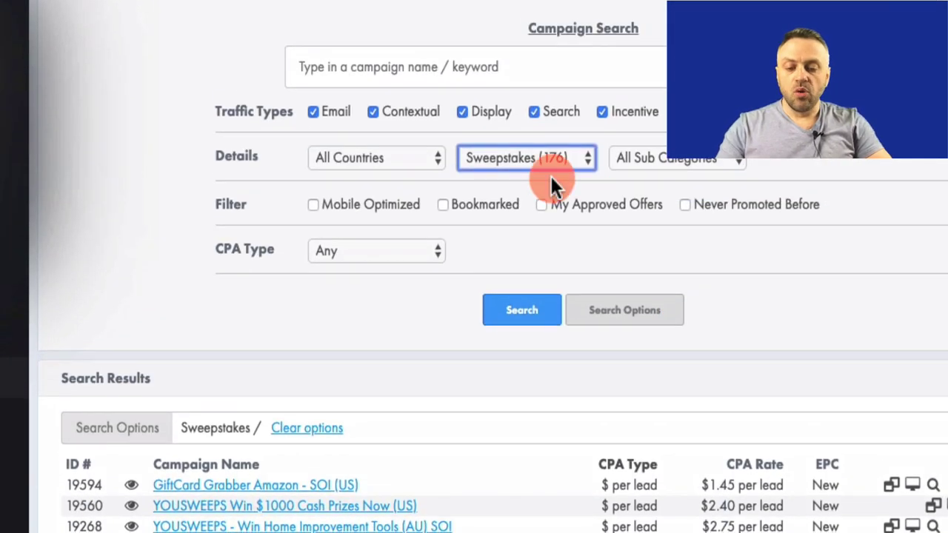
pyautogui.click(549, 169)
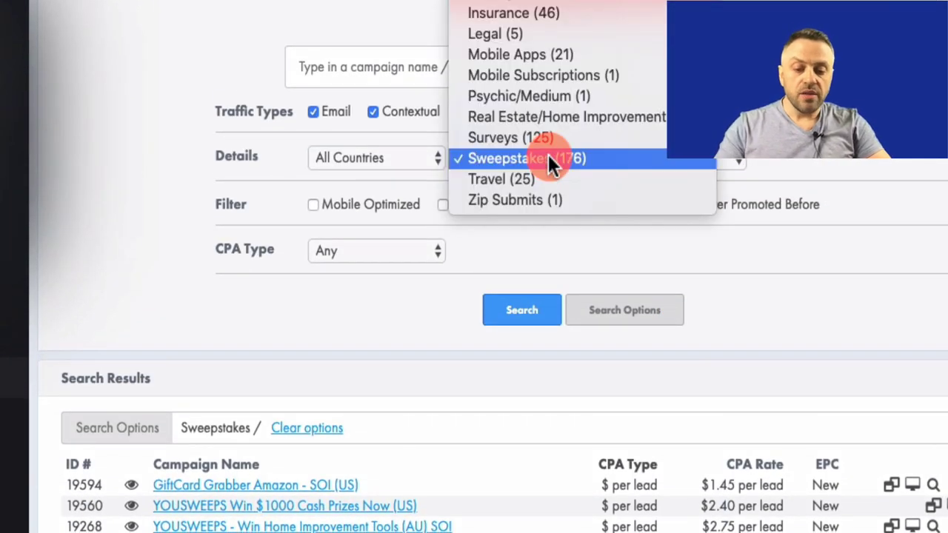
pyautogui.scroll(3, 548, 154)
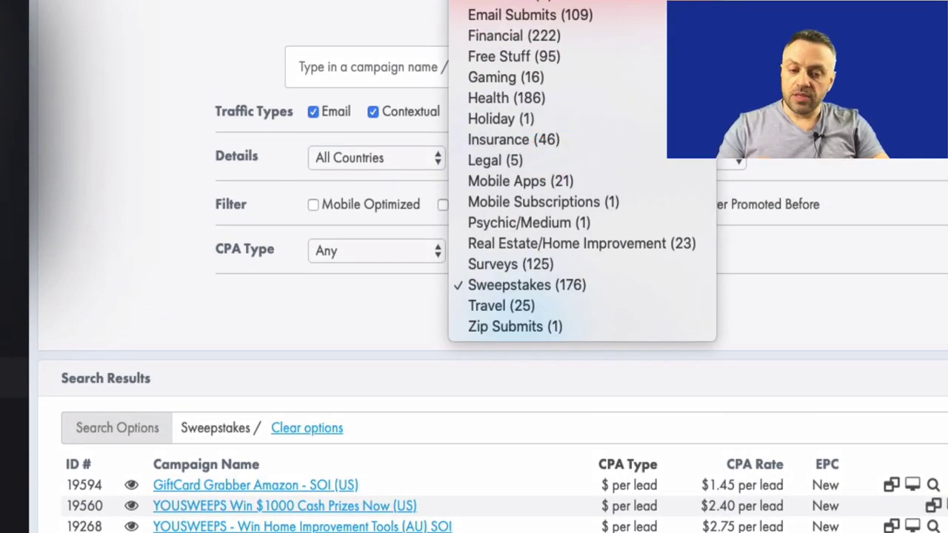
pyautogui.click(536, 245)
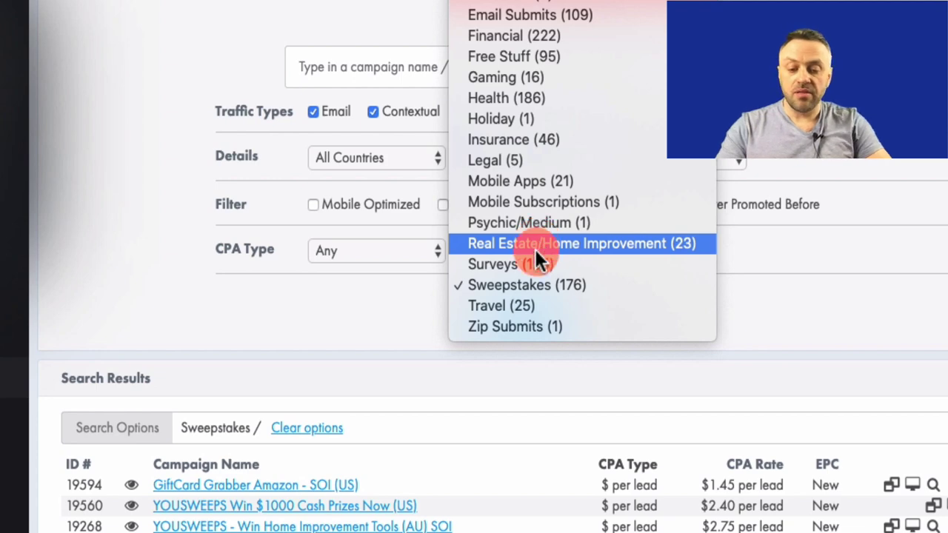
pyautogui.click(357, 411)
# Compare the CPA rates of the prize campaigns, including the iPad Pro, Fitness Tracking Watch and Samsung 55-inch TV offers
pyautogui.scroll(-3, 416, 381)
pyautogui.scroll(-3, 416, 385)
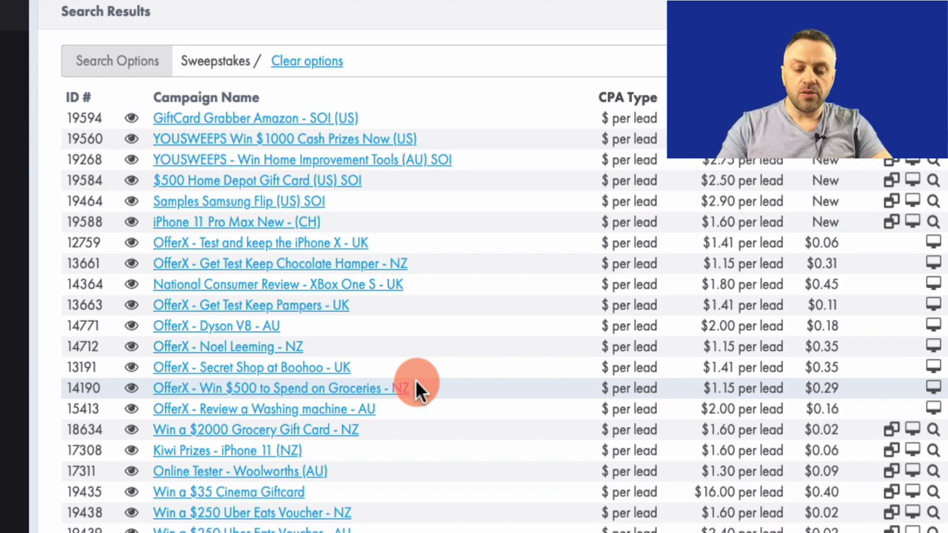
pyautogui.scroll(-3, 416, 385)
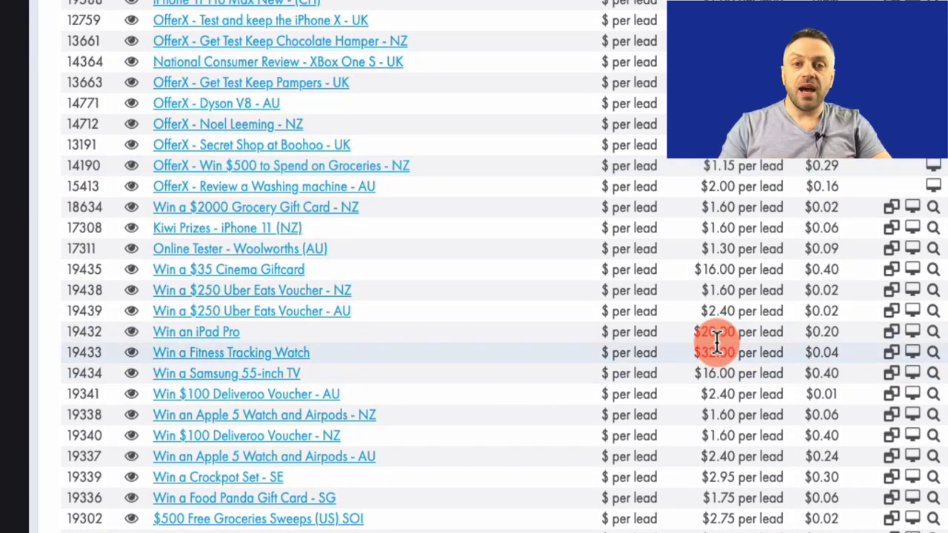